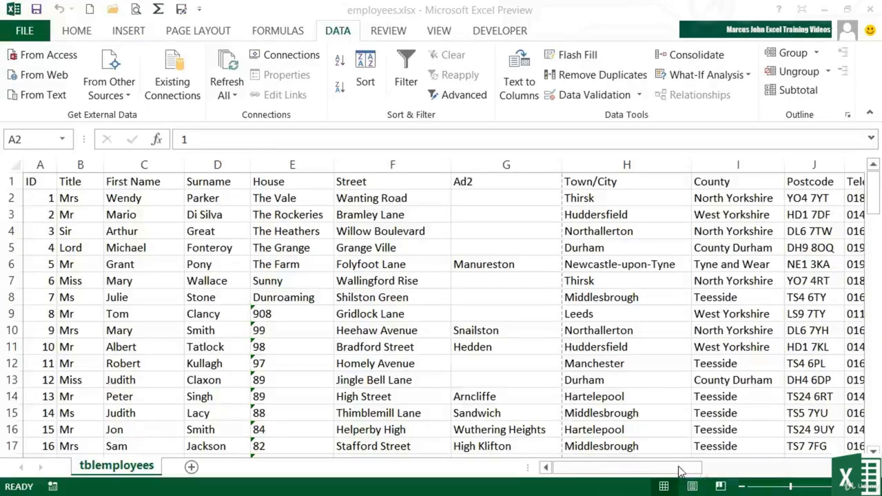
- Sort the employee list by County in ascending order and check the resulting grouping
{"action": "left_click", "coordinate": [719, 198]}
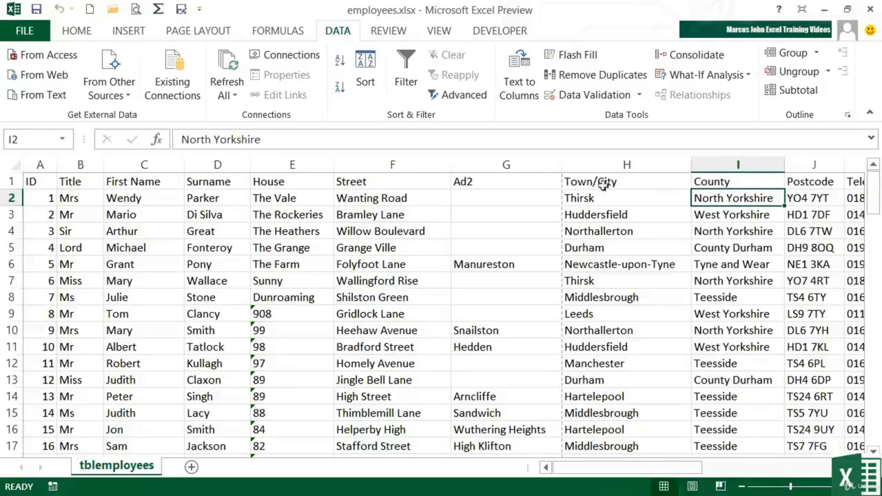
{"action": "left_click", "coordinate": [341, 62]}
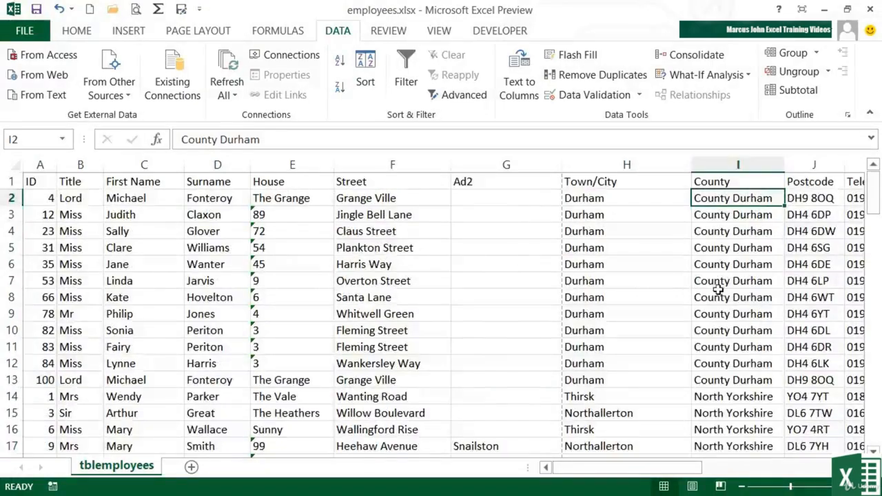
{"action": "scroll", "coordinate": [719, 291], "scroll_direction": "down", "scroll_amount": 6}
{"action": "scroll", "coordinate": [719, 290], "scroll_direction": "down", "scroll_amount": 9}
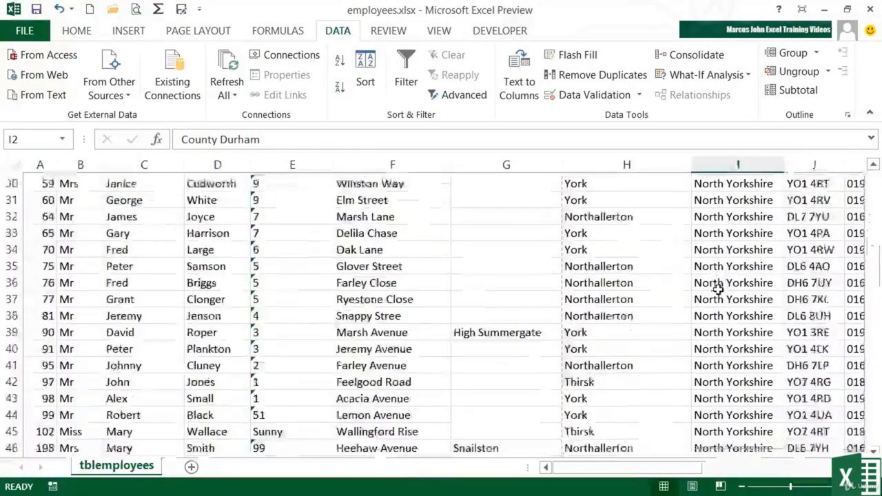
{"action": "scroll", "coordinate": [718, 290], "scroll_direction": "up", "scroll_amount": 15}
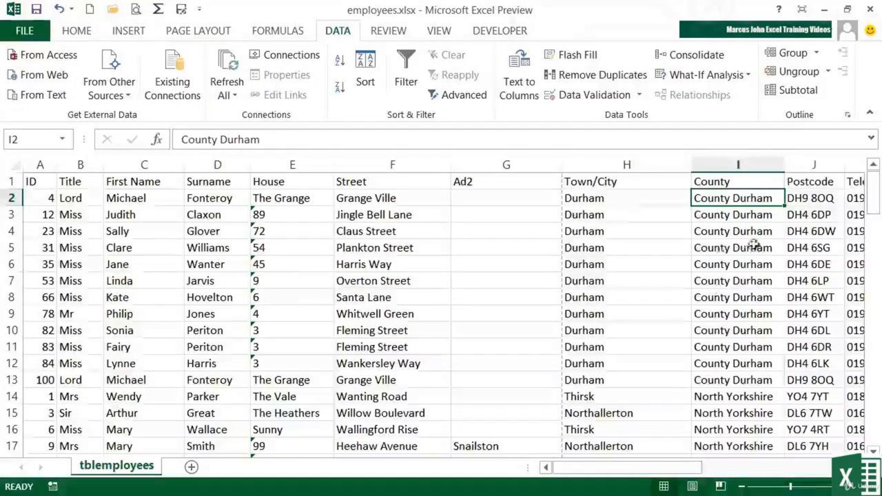
- Add subtotals to the employee list that sum only Salary at each change in County, with the cv field excluded
{"action": "left_click", "coordinate": [799, 90]}
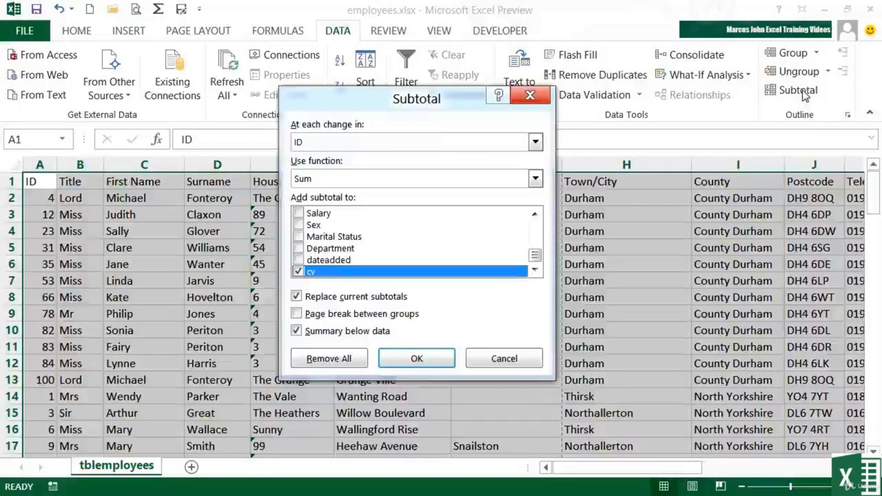
{"action": "left_click", "coordinate": [416, 143]}
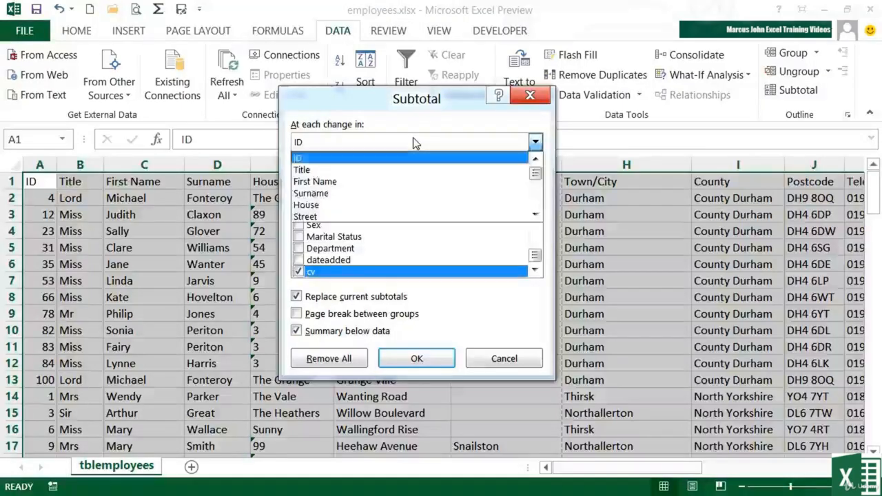
{"action": "left_click", "coordinate": [536, 215]}
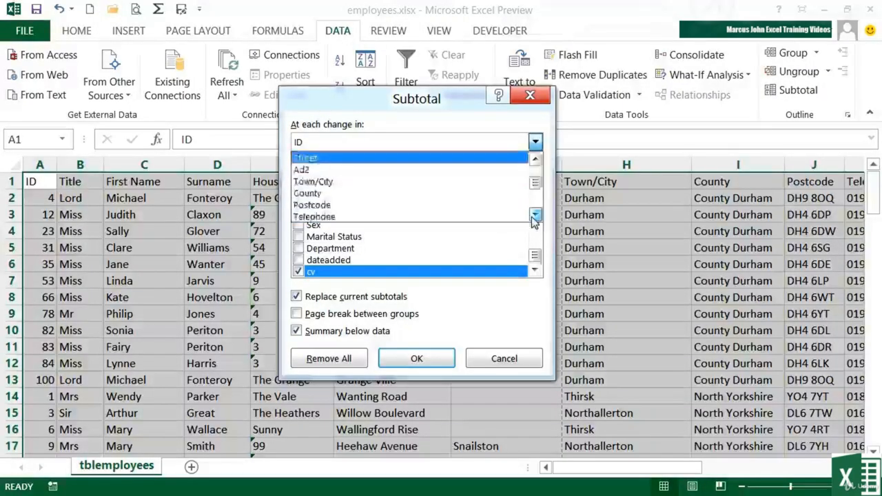
{"action": "left_click", "coordinate": [350, 193]}
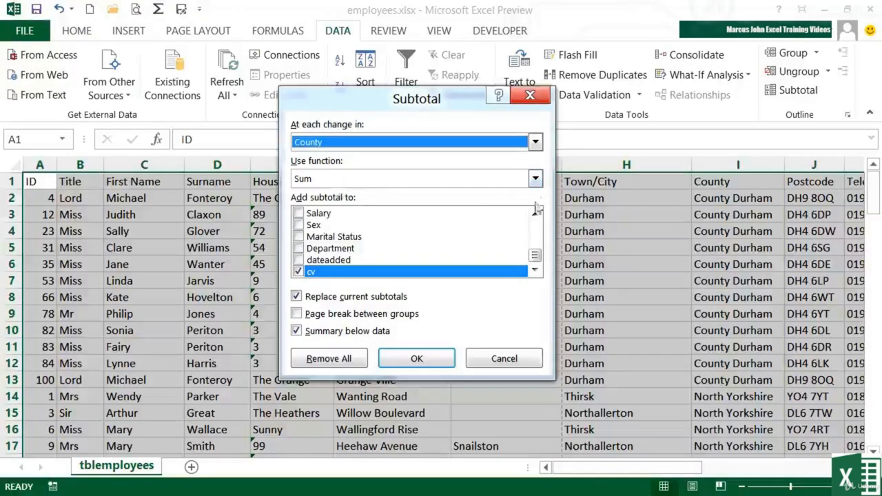
{"action": "left_click", "coordinate": [536, 181]}
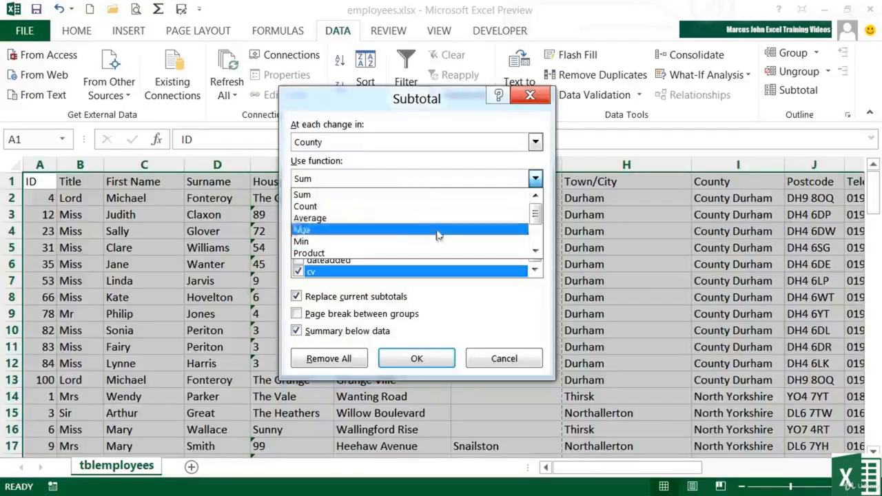
{"action": "scroll", "coordinate": [537, 234], "scroll_direction": "down", "scroll_amount": 1}
{"action": "left_click_drag", "start_coordinate": [537, 234], "coordinate": [536, 208]}
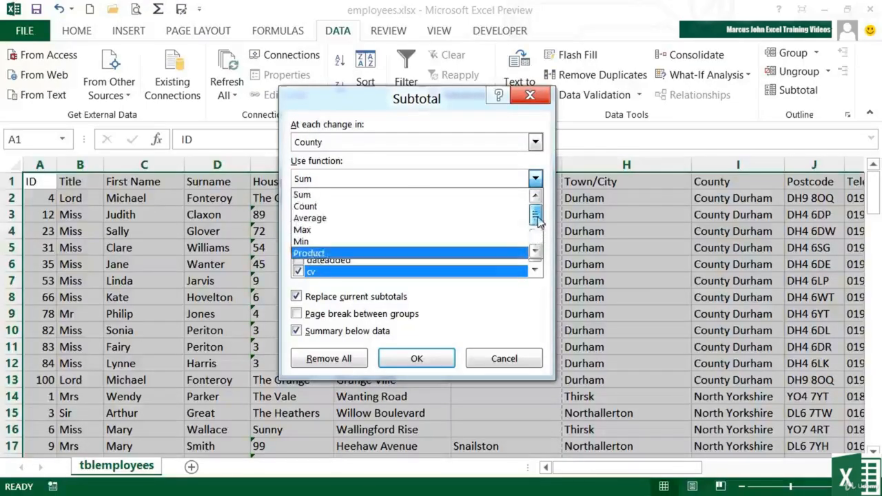
{"action": "left_click", "coordinate": [448, 199]}
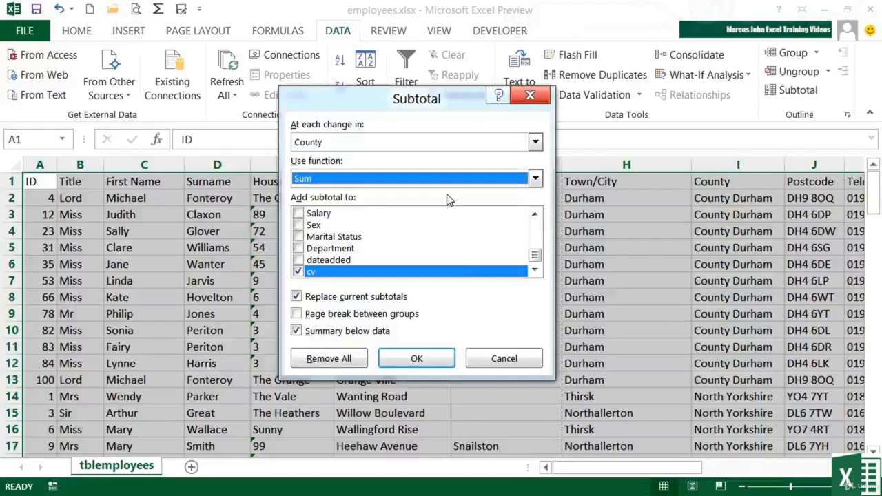
{"action": "left_click", "coordinate": [298, 213]}
{"action": "left_click", "coordinate": [299, 271]}
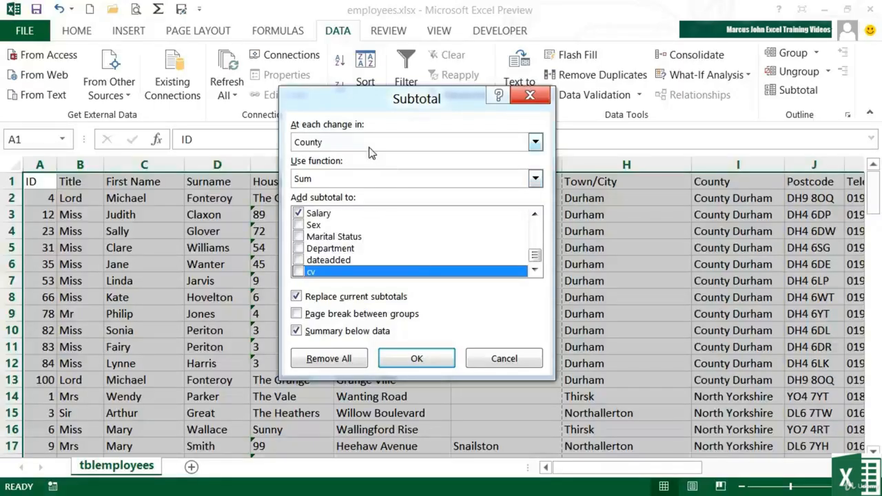
{"action": "left_click", "coordinate": [428, 363]}
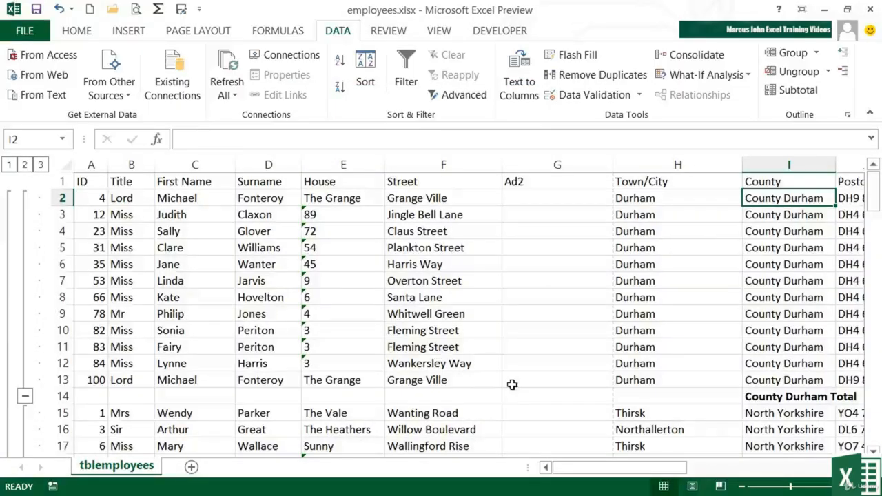
- Examine the County Durham Total row and the subtotal formula in its Salary column
{"action": "left_click_drag", "start_coordinate": [650, 470], "coordinate": [720, 475]}
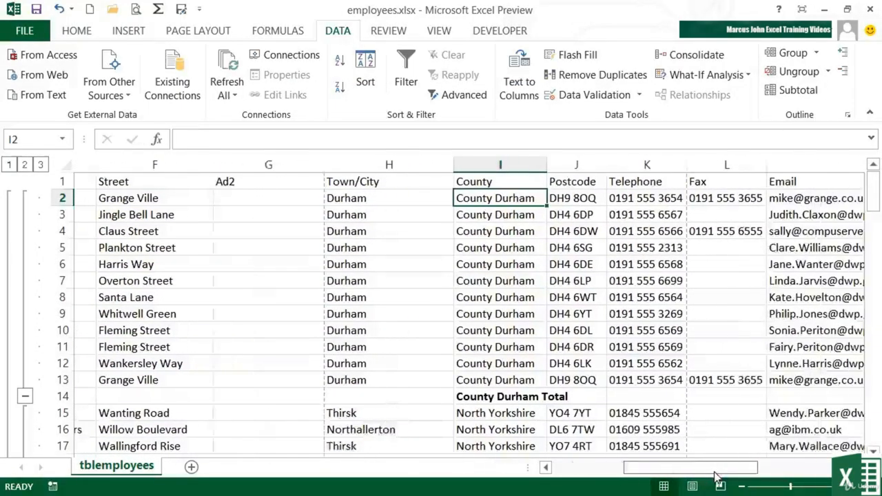
{"action": "left_click", "coordinate": [504, 397]}
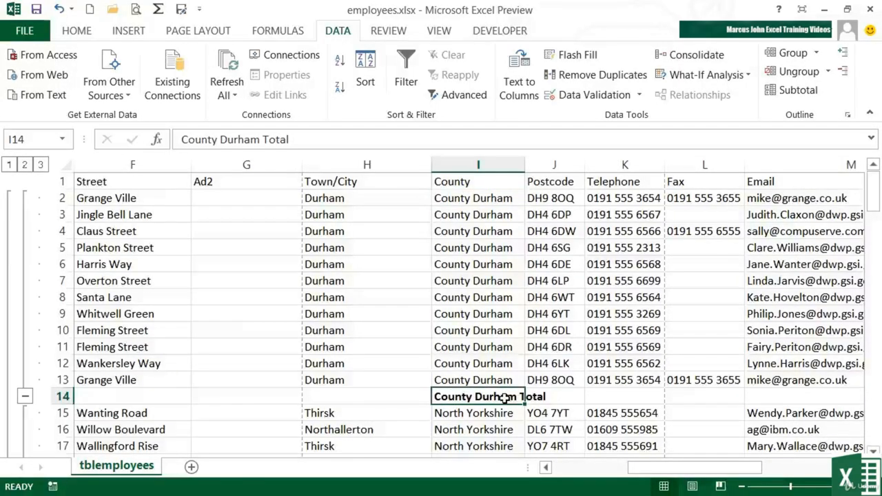
{"action": "left_click_drag", "start_coordinate": [679, 475], "coordinate": [718, 453]}
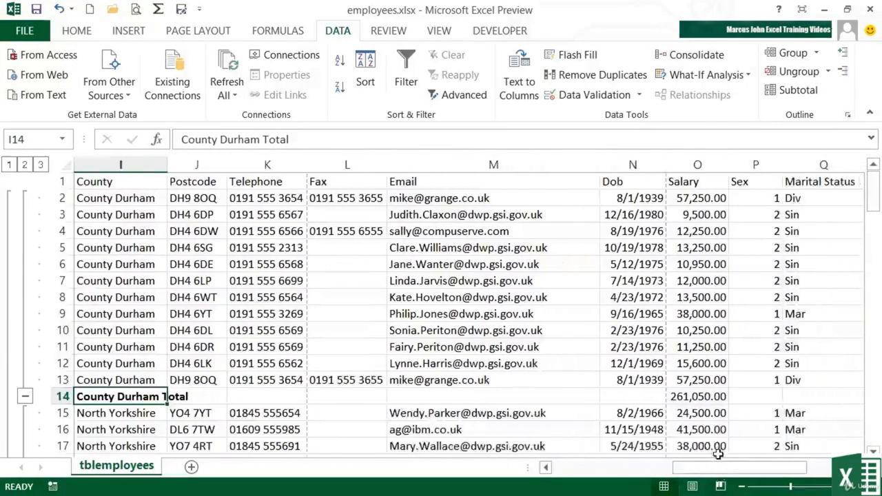
{"action": "left_click", "coordinate": [705, 398]}
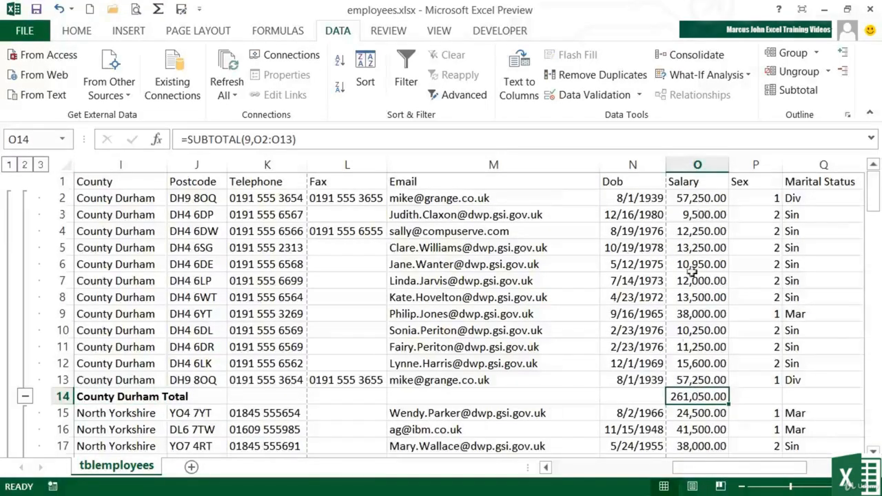
{"action": "double_click", "coordinate": [696, 398]}
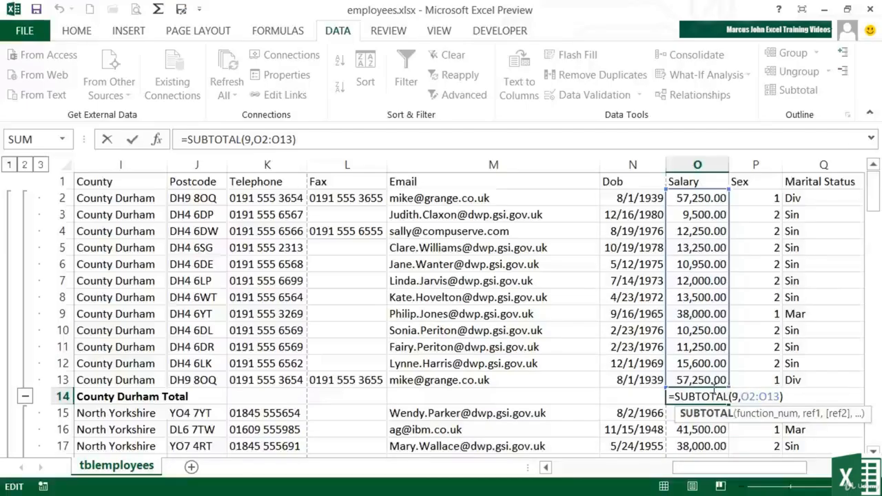
{"action": "key", "text": "Return"}
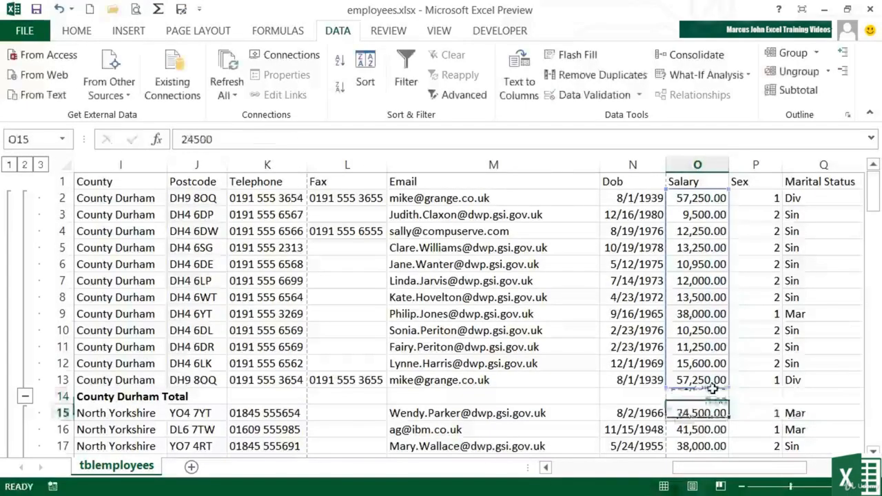
- Examine the North Yorkshire Total row and its Salary subtotal, and return to the start of the list
{"action": "key", "text": "Up"}
{"action": "key", "text": "Home"}
{"action": "scroll", "coordinate": [700, 398], "scroll_direction": "down", "scroll_amount": 5}
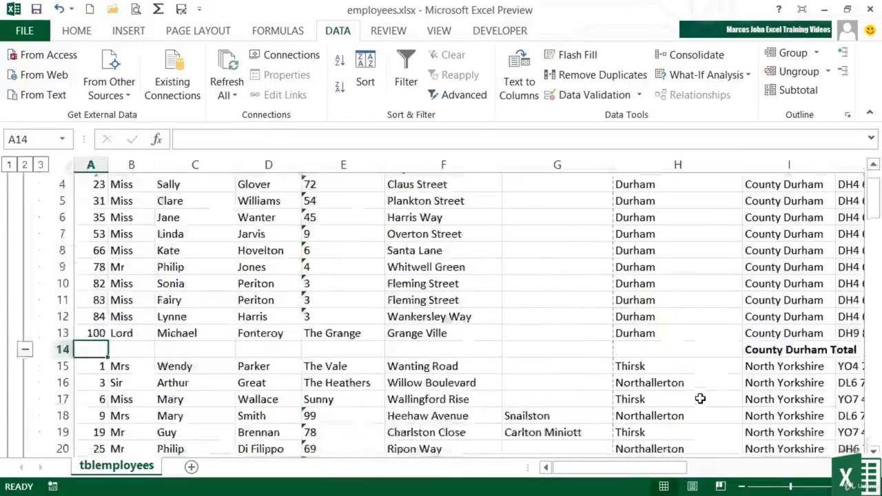
{"action": "scroll", "coordinate": [700, 398], "scroll_direction": "down", "scroll_amount": 8}
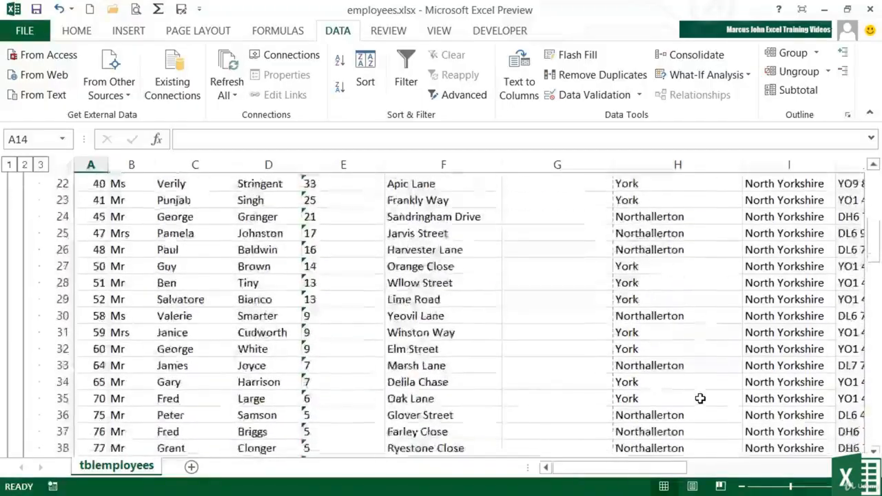
{"action": "left_click", "coordinate": [758, 313]}
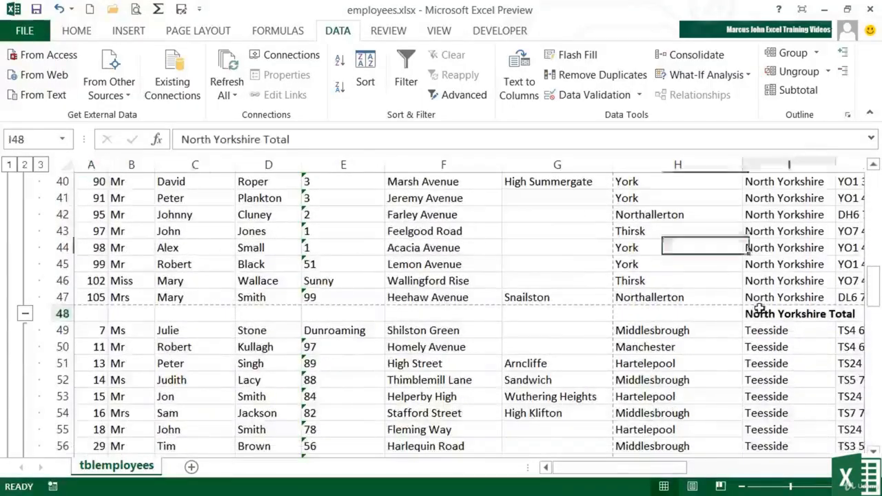
{"action": "left_click_drag", "start_coordinate": [672, 468], "coordinate": [800, 469]}
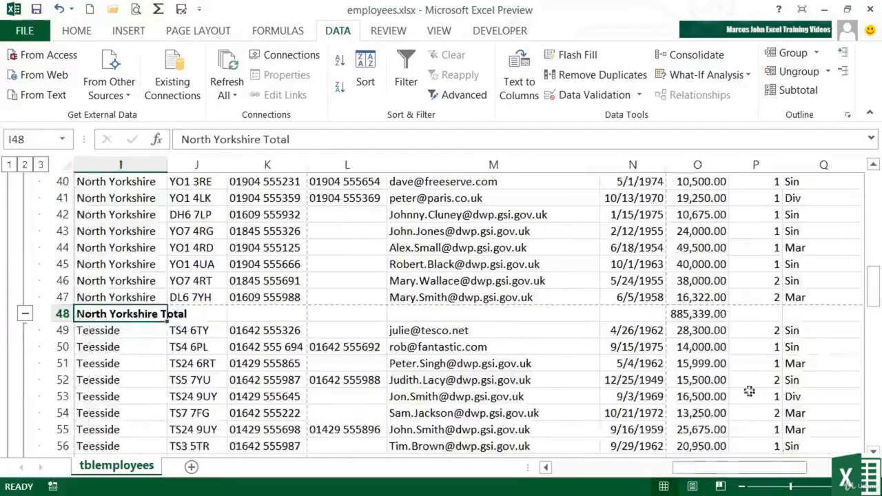
{"action": "left_click", "coordinate": [706, 315]}
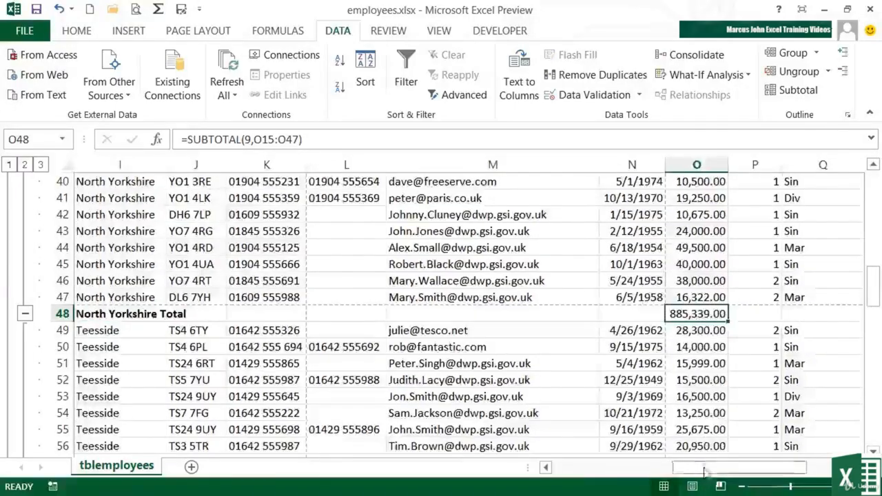
{"action": "left_click_drag", "start_coordinate": [713, 474], "coordinate": [572, 471]}
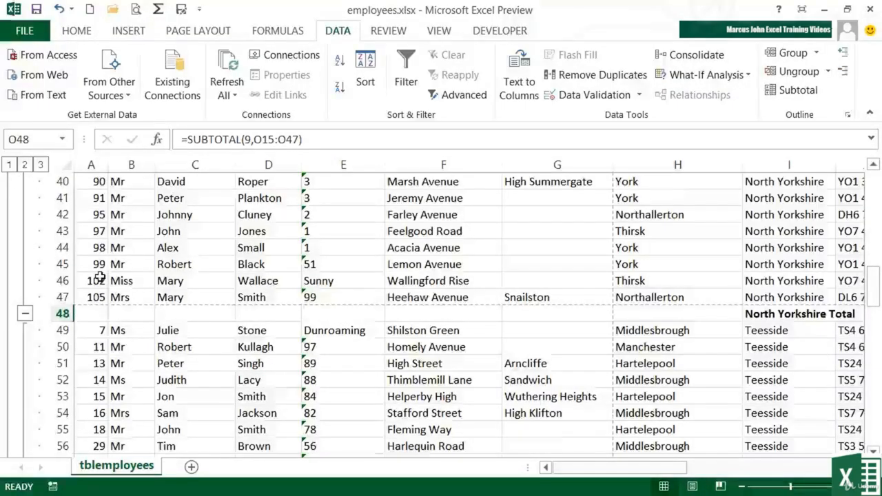
{"action": "scroll", "coordinate": [100, 277], "scroll_direction": "up", "scroll_amount": 11}
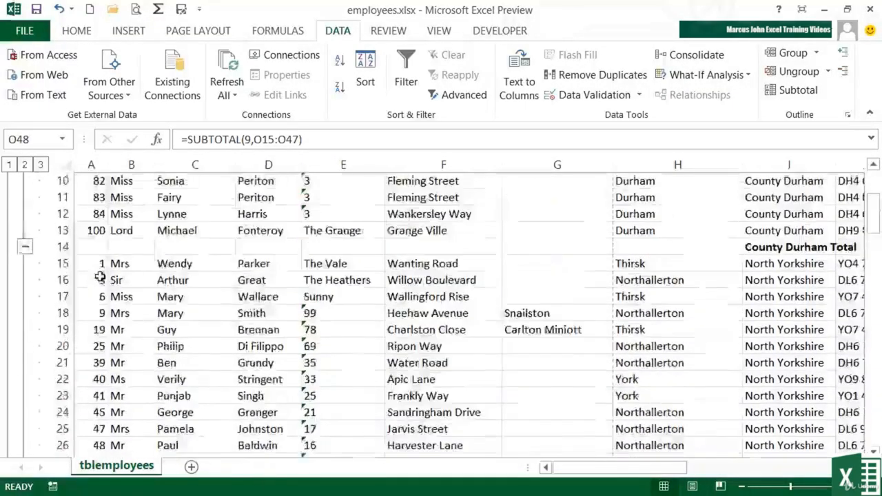
{"action": "scroll", "coordinate": [100, 278], "scroll_direction": "up", "scroll_amount": 2}
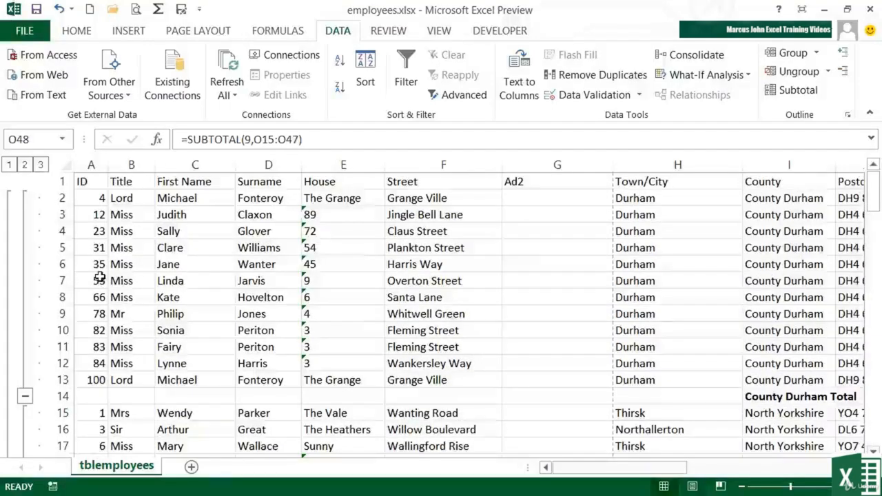
- Collapse the outline to the grand total only and auto-fit the Salary column to its contents
{"action": "left_click", "coordinate": [10, 166]}
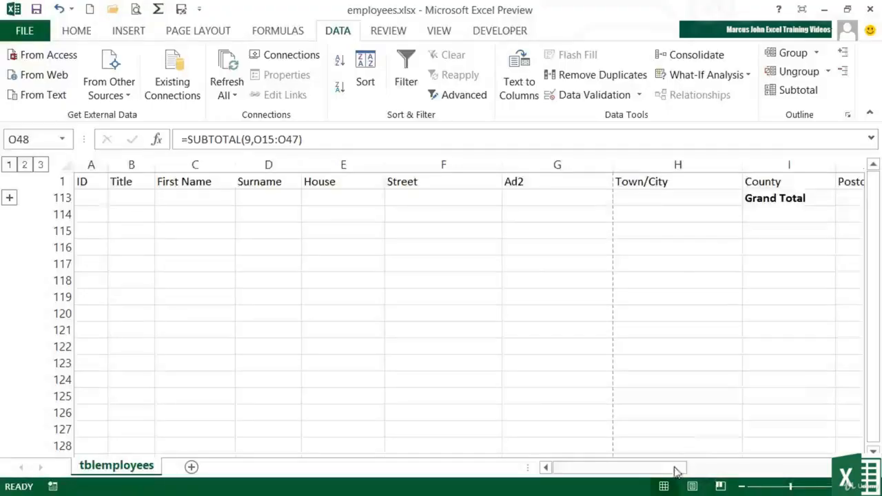
{"action": "left_click_drag", "start_coordinate": [675, 468], "coordinate": [803, 471]}
{"action": "left_click", "coordinate": [698, 198]}
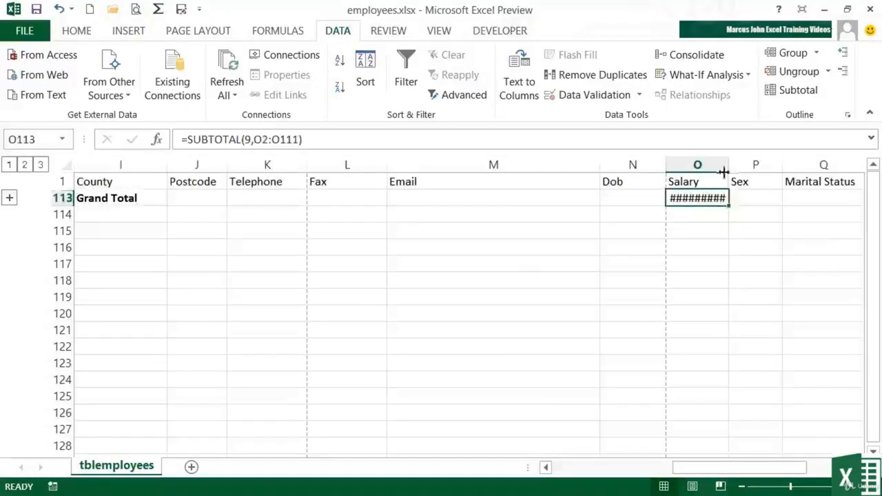
{"action": "double_click", "coordinate": [726, 166]}
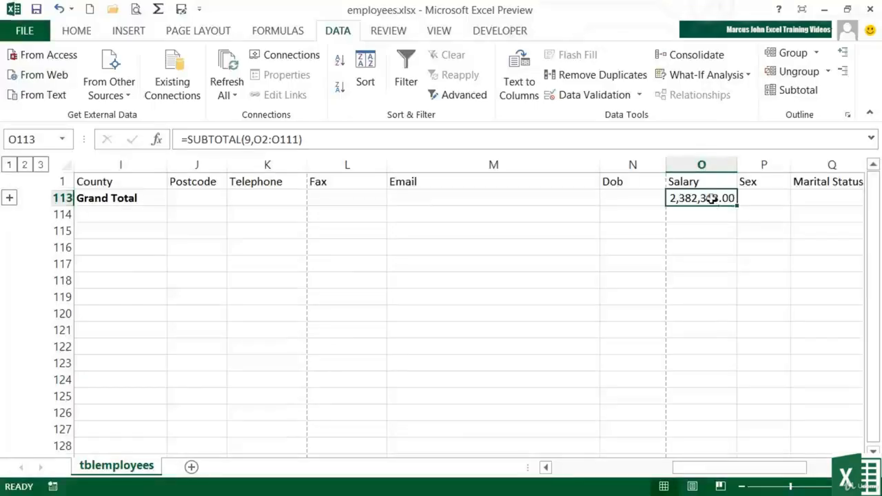
- Review the outline at the county totals level and at full detail, and return it to the grand total only
{"action": "left_click", "coordinate": [24, 165]}
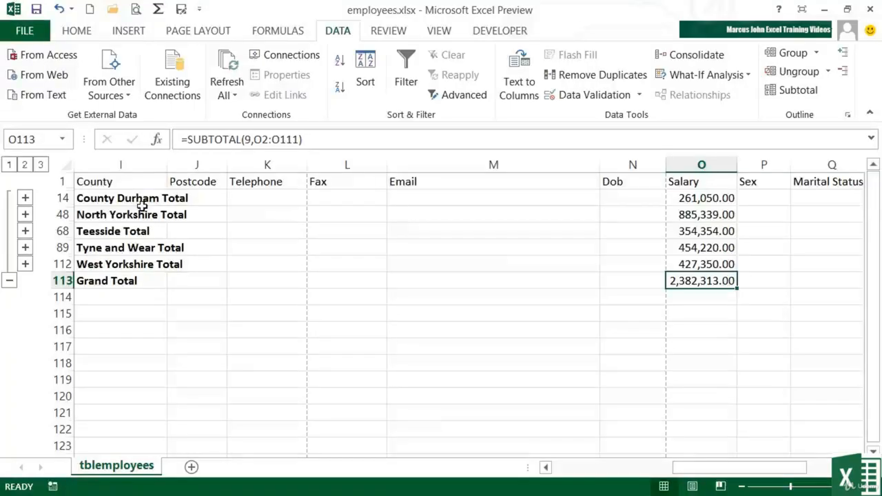
{"action": "left_click", "coordinate": [40, 165]}
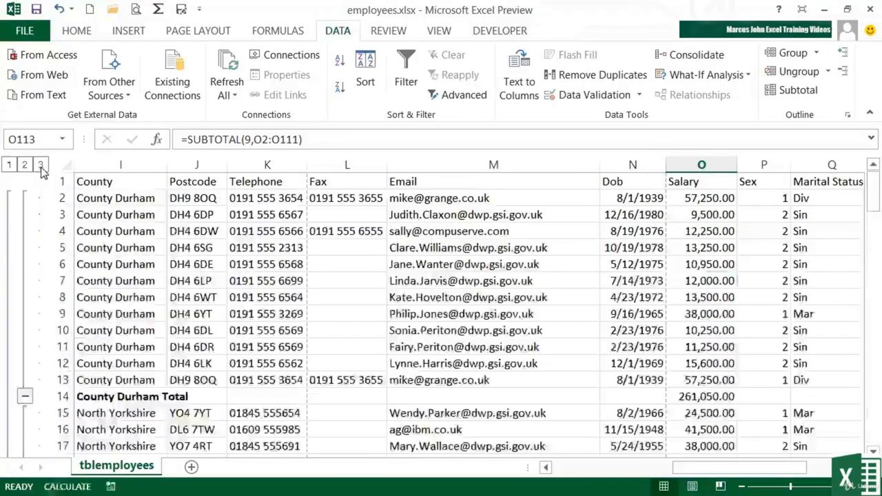
{"action": "scroll", "coordinate": [82, 247], "scroll_direction": "down", "scroll_amount": 4}
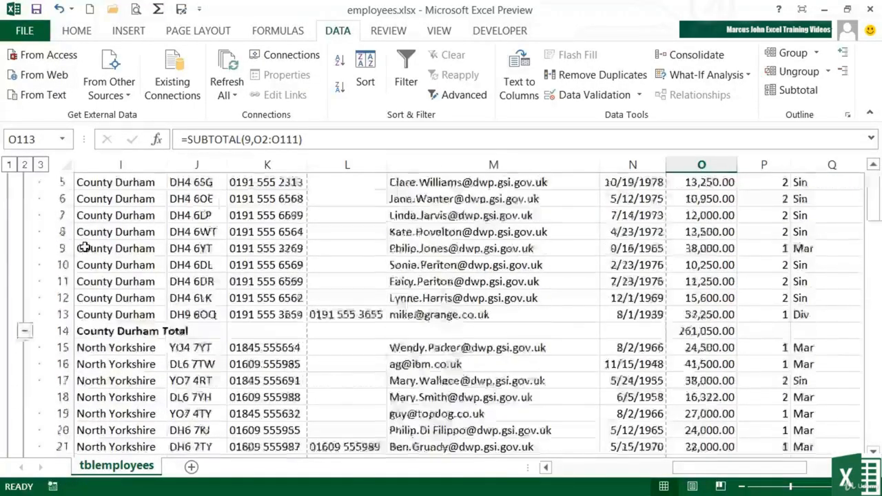
{"action": "scroll", "coordinate": [82, 248], "scroll_direction": "up", "scroll_amount": 4}
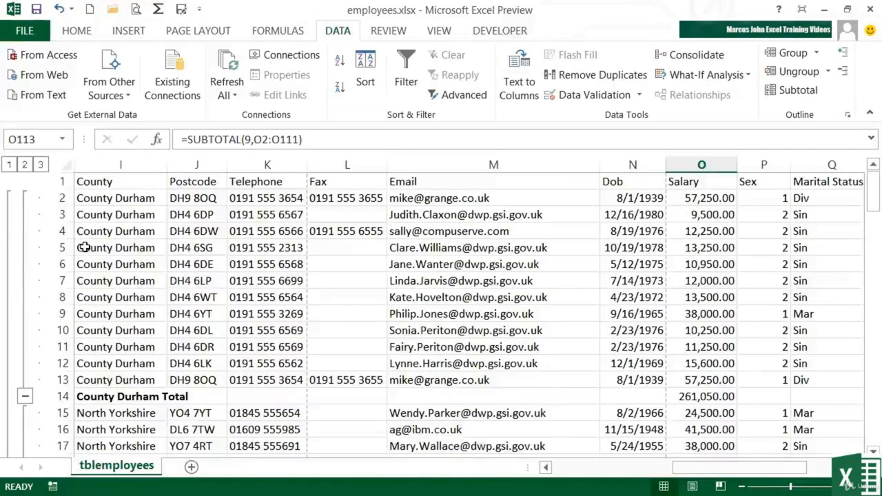
{"action": "left_click", "coordinate": [9, 165]}
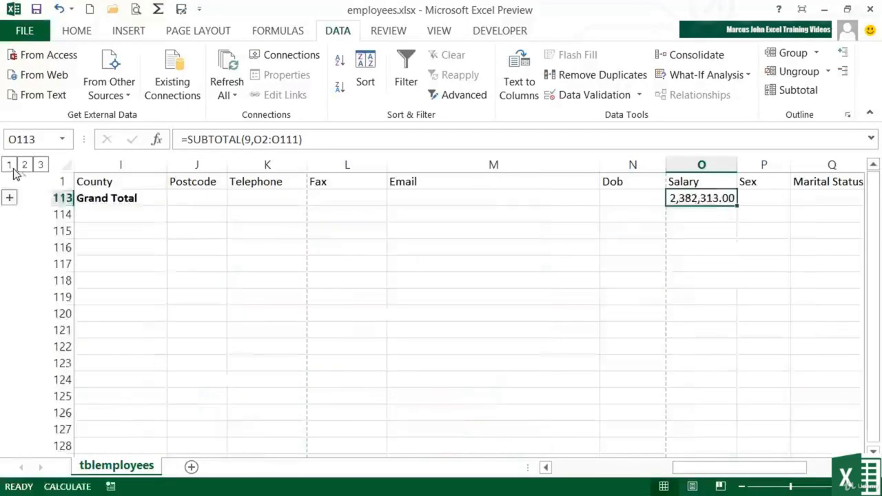
- Show the outline at the county totals level and examine the subtotal formula in the Grand Total row's Salary cell
{"action": "left_click", "coordinate": [24, 165]}
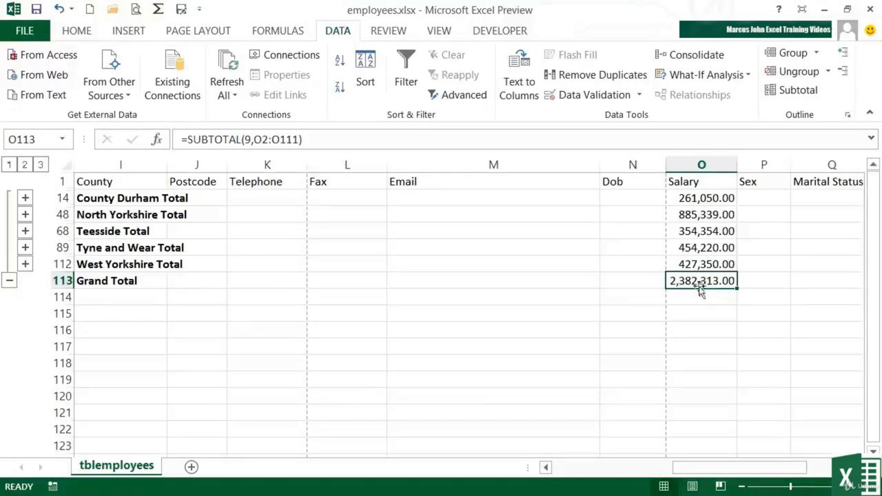
{"action": "double_click", "coordinate": [699, 282]}
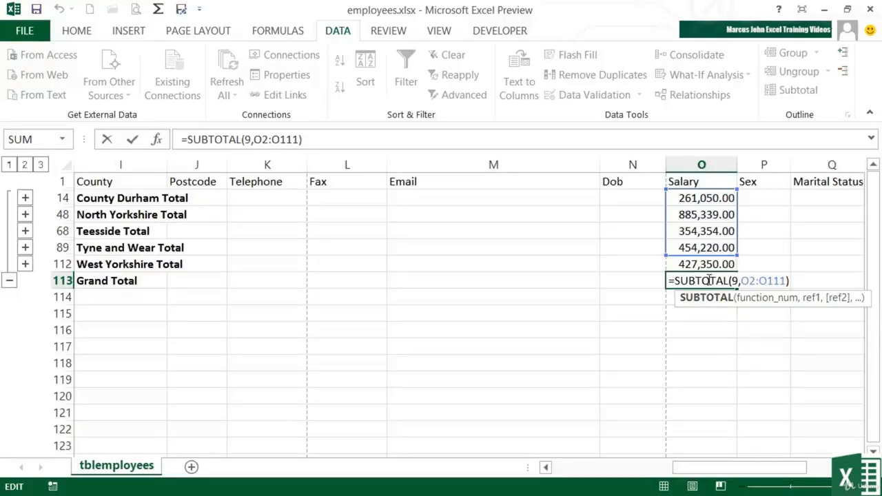
{"action": "key", "text": "ctrl+Return"}
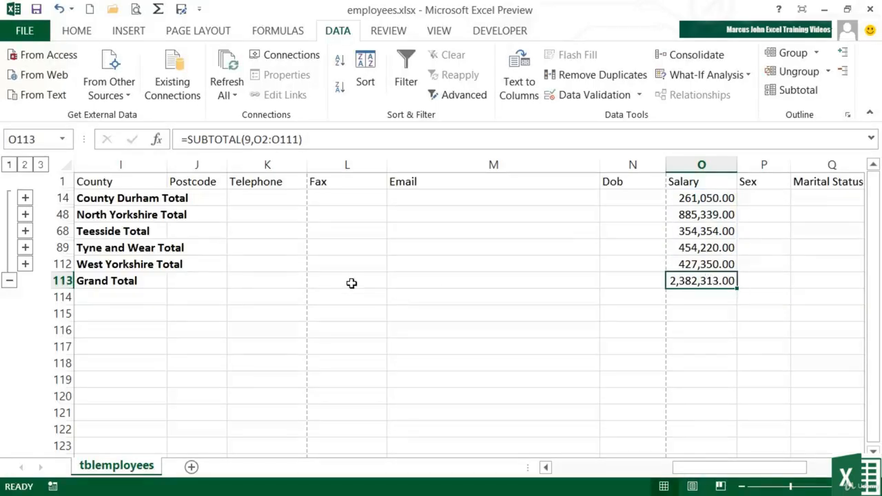
- Remove all county subtotals from the employee list and select a cell within the data
{"action": "left_click", "coordinate": [799, 95]}
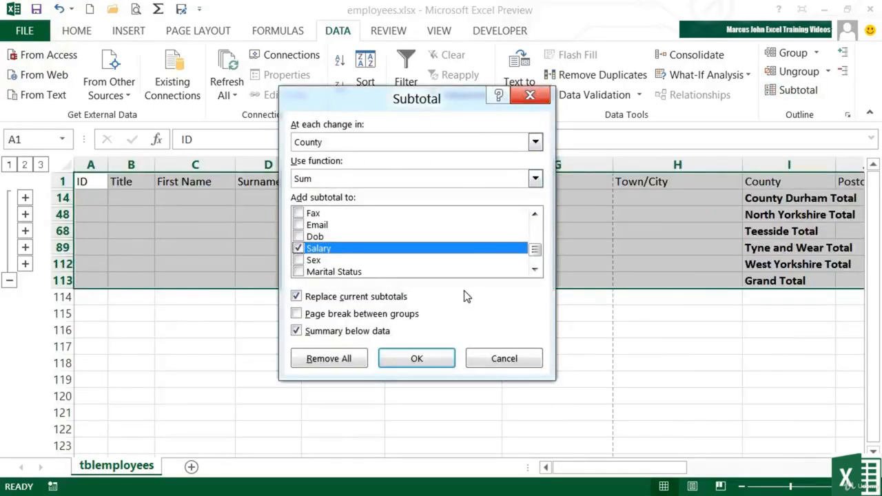
{"action": "left_click", "coordinate": [328, 359]}
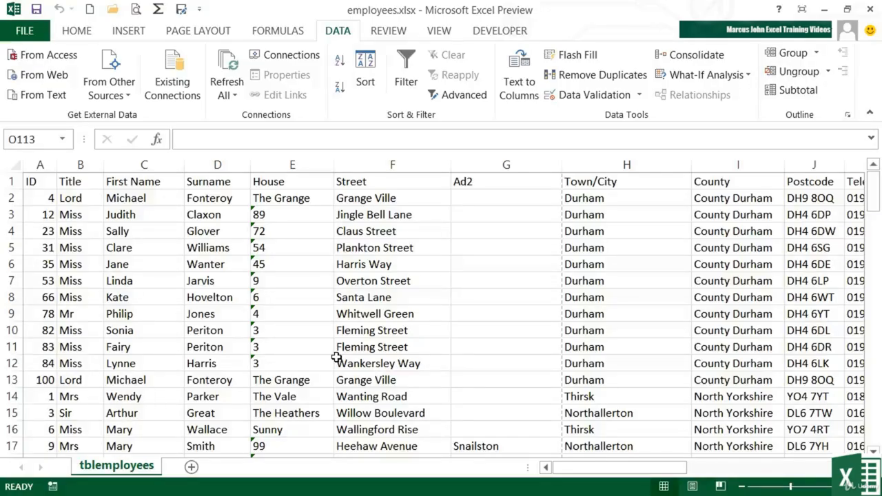
{"action": "scroll", "coordinate": [336, 357], "scroll_direction": "down", "scroll_amount": 11}
{"action": "left_click", "coordinate": [432, 360]}
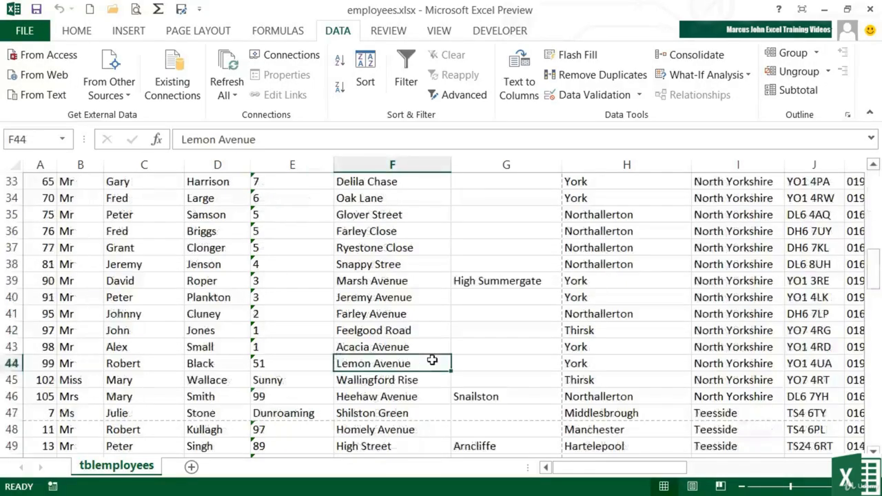
- Try summing Salary at each change in Town/City while the list is still sorted by county, and show only the total rows
{"action": "left_click", "coordinate": [816, 97]}
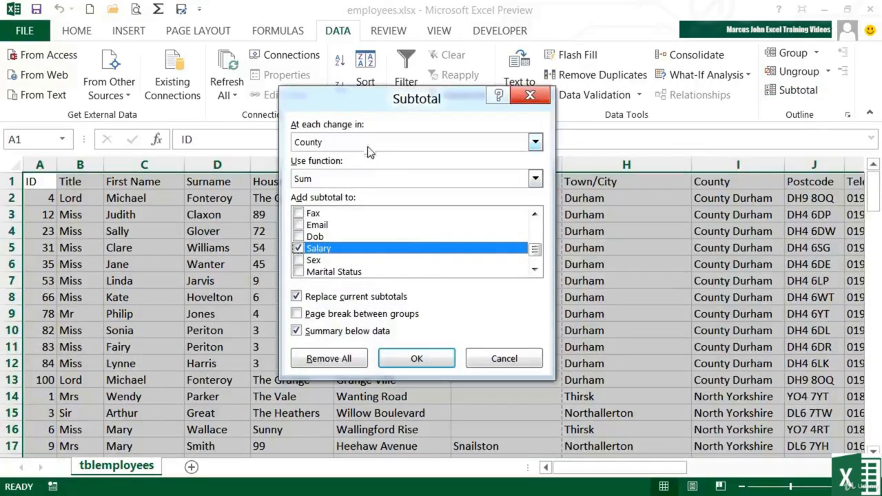
{"action": "left_click", "coordinate": [371, 147]}
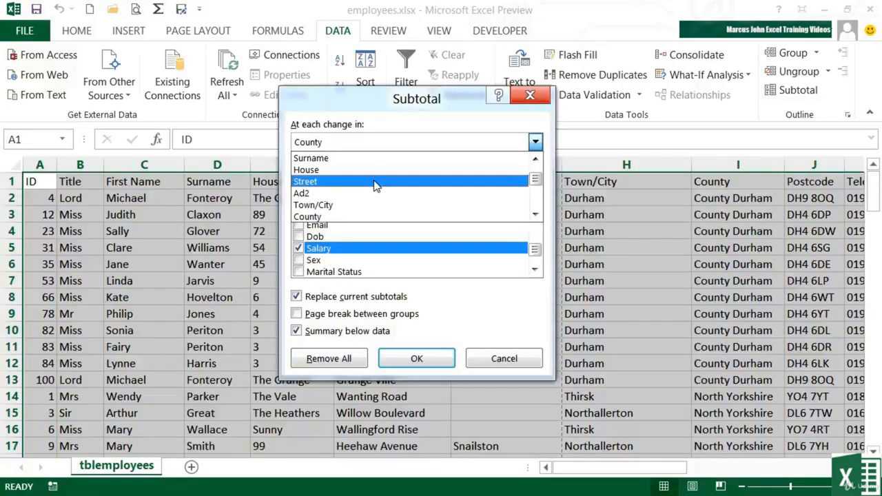
{"action": "left_click", "coordinate": [364, 207]}
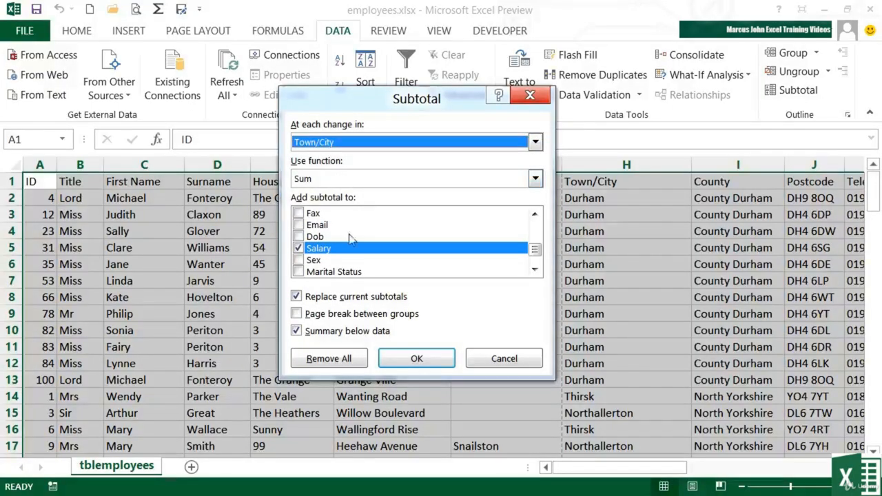
{"action": "left_click", "coordinate": [434, 357]}
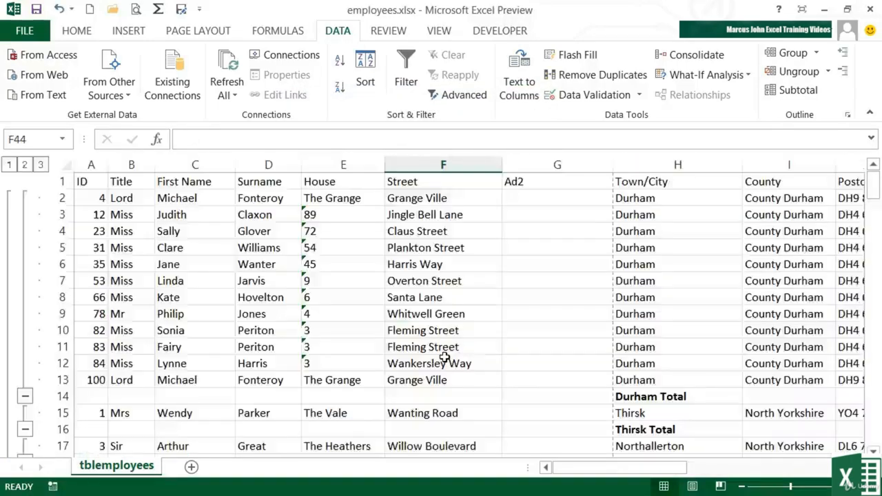
{"action": "left_click", "coordinate": [25, 166]}
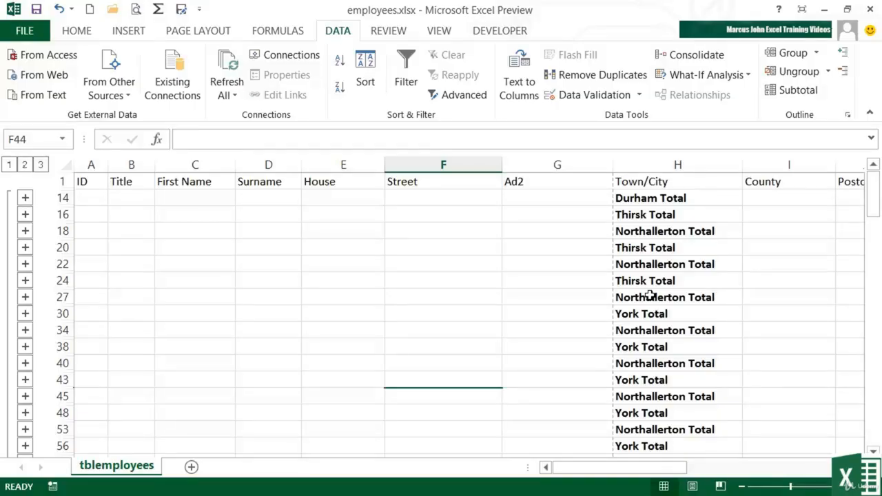
{"action": "left_click", "coordinate": [587, 332]}
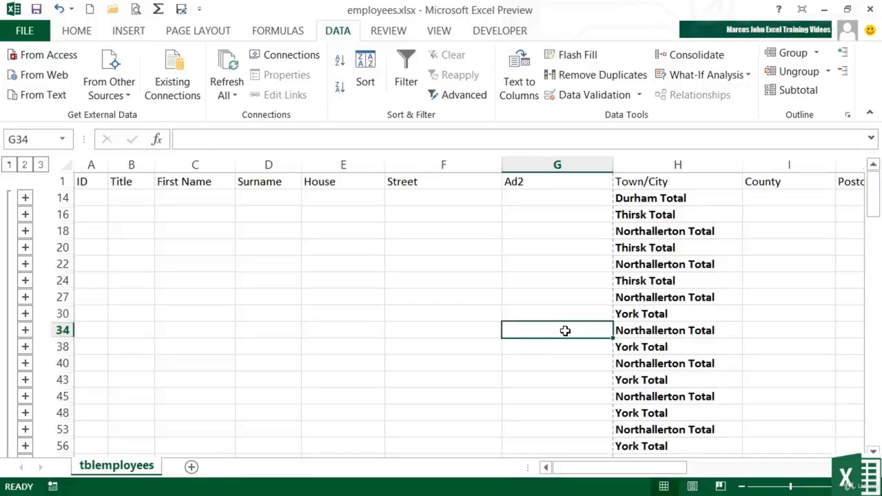
- Remove all Town/City subtotals and sort the employee list by Town/City in ascending order
{"action": "left_click", "coordinate": [797, 89]}
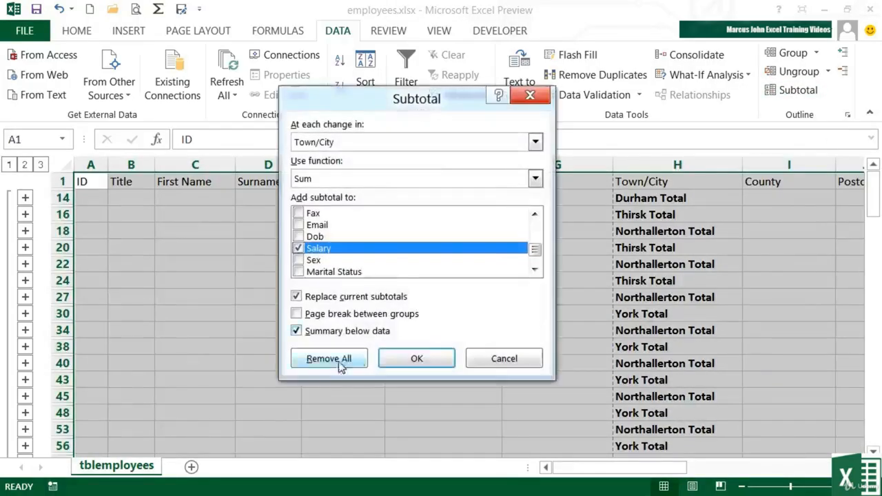
{"action": "left_click", "coordinate": [328, 364]}
{"action": "left_click", "coordinate": [595, 199]}
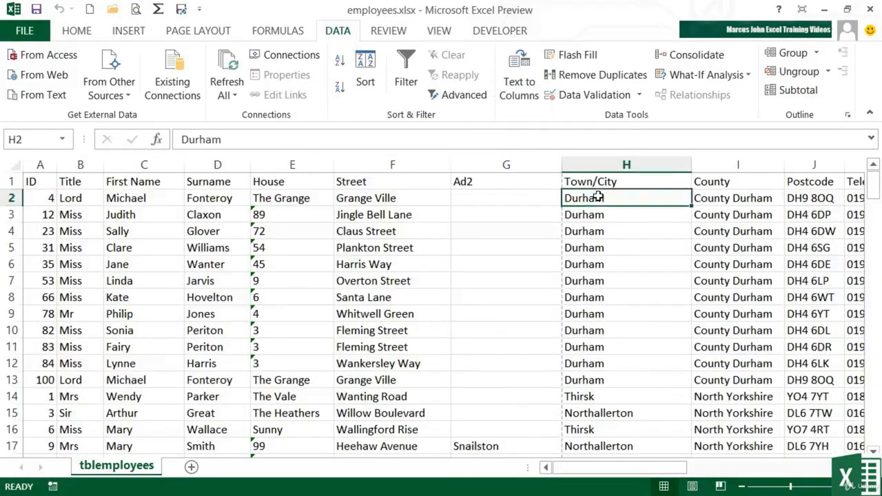
{"action": "left_click", "coordinate": [342, 61]}
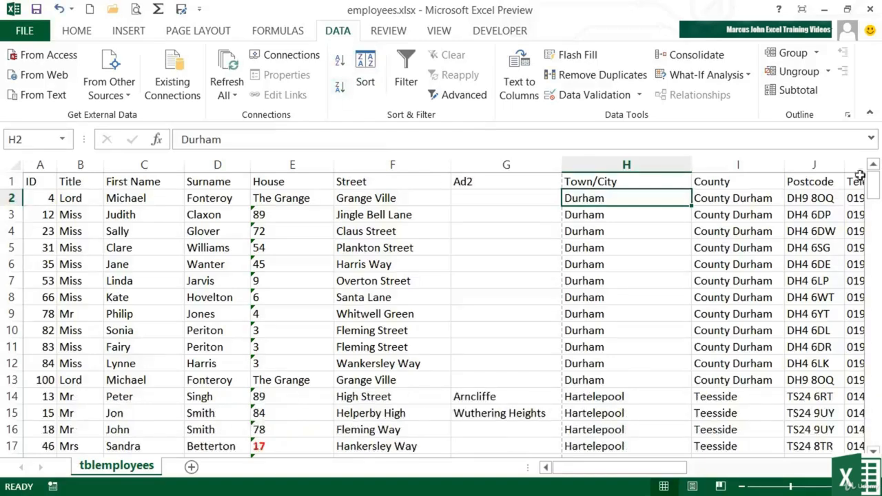
- Add Salary sum subtotals at each change in Town/City and collapse the outline to the town totals level
{"action": "left_click", "coordinate": [800, 90]}
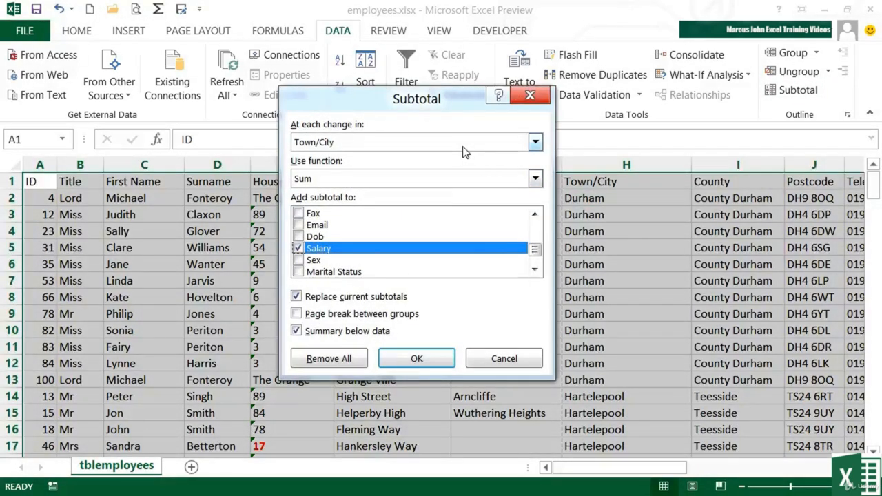
{"action": "left_click", "coordinate": [415, 361]}
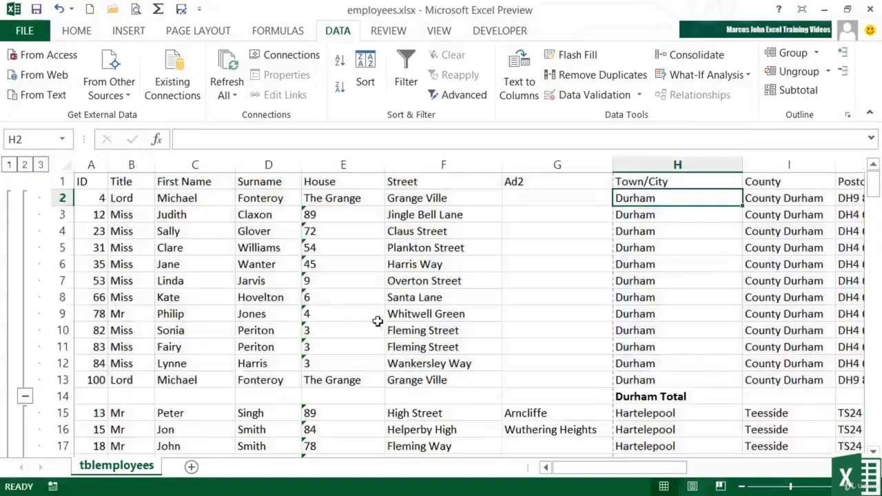
{"action": "left_click", "coordinate": [24, 165]}
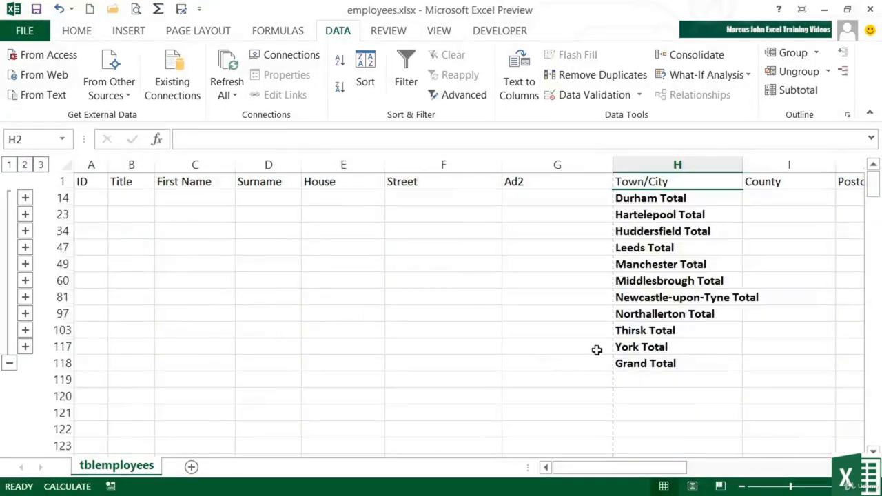
{"action": "left_click", "coordinate": [658, 201]}
{"action": "left_click", "coordinate": [654, 216]}
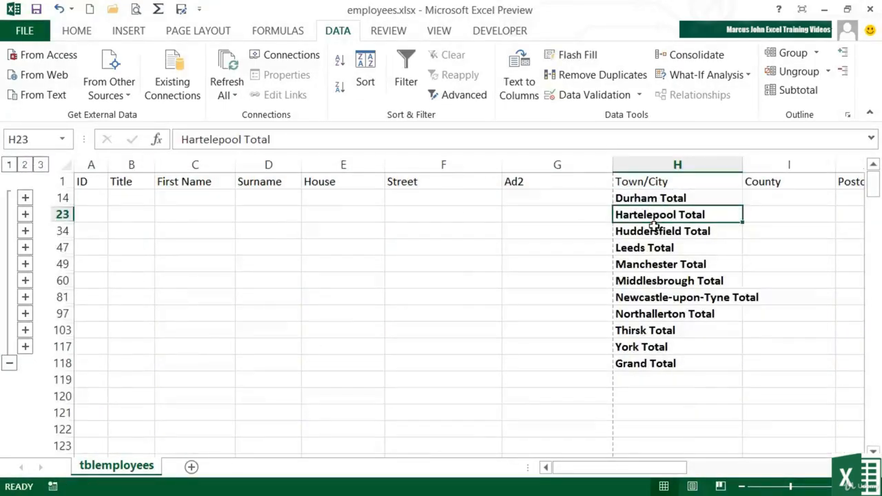